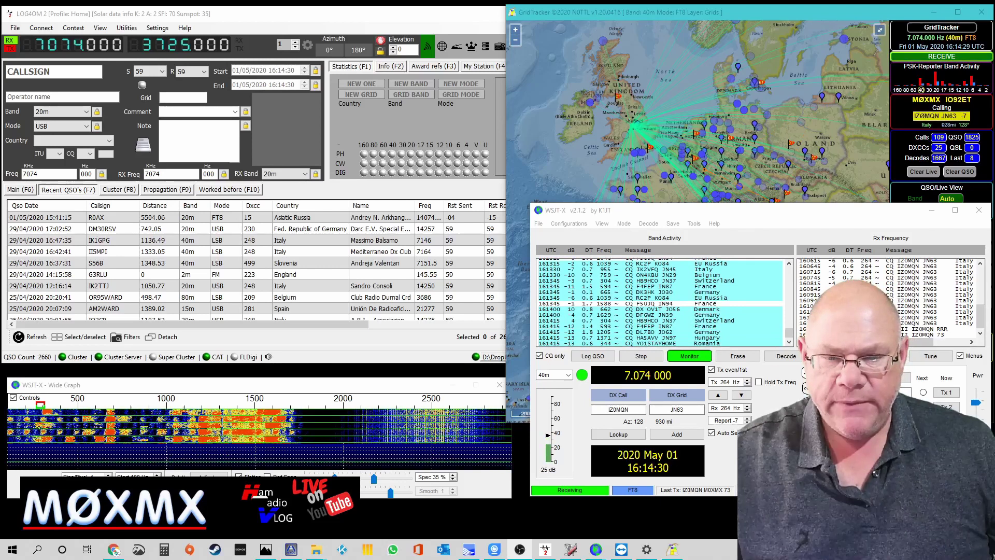
double_click(698, 322)
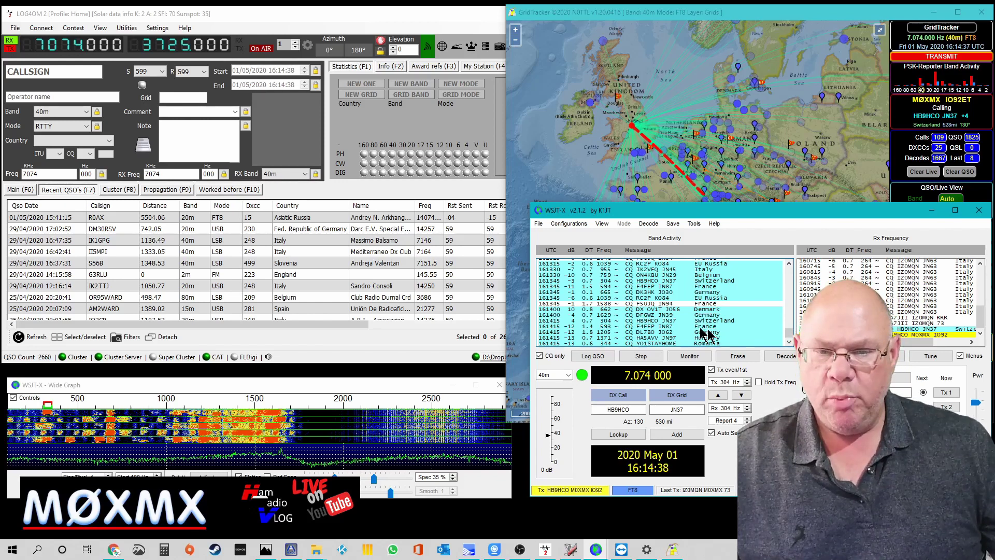
left_click(755, 14)
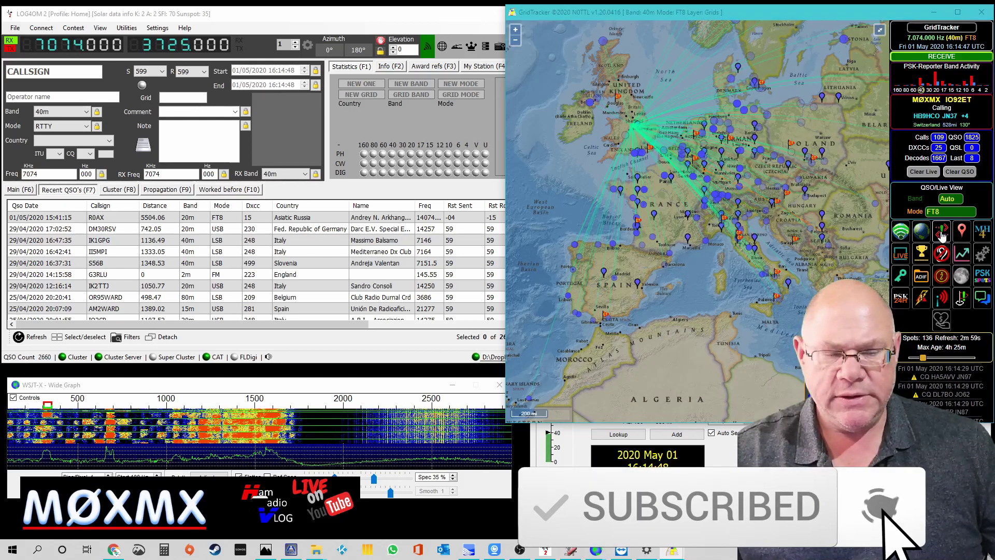
Open the Callable Roster and reposition it and the GridTracker map to uncover WSJT-X.
left_click(960, 300)
left_click_drag(317, 162, 275, 185)
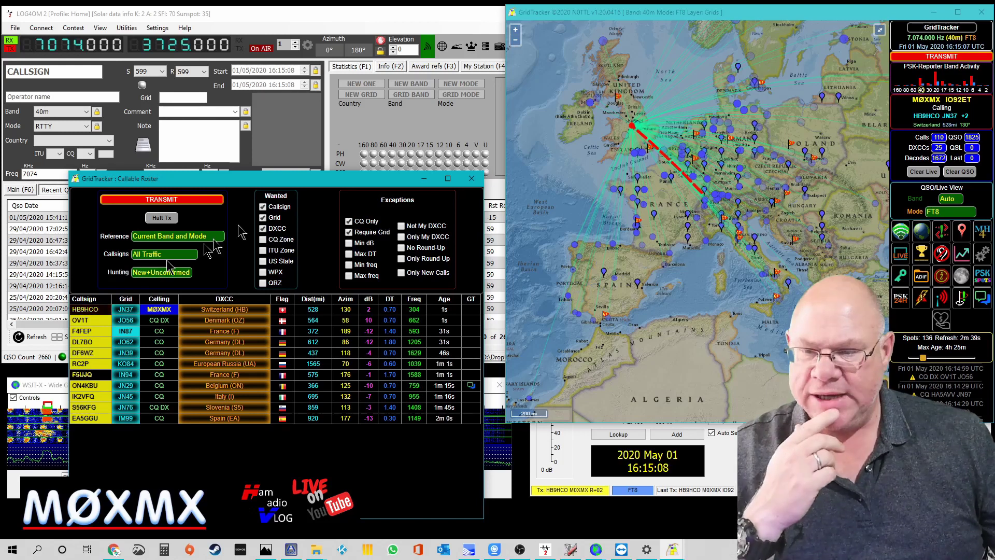
left_click_drag(299, 183, 309, 158)
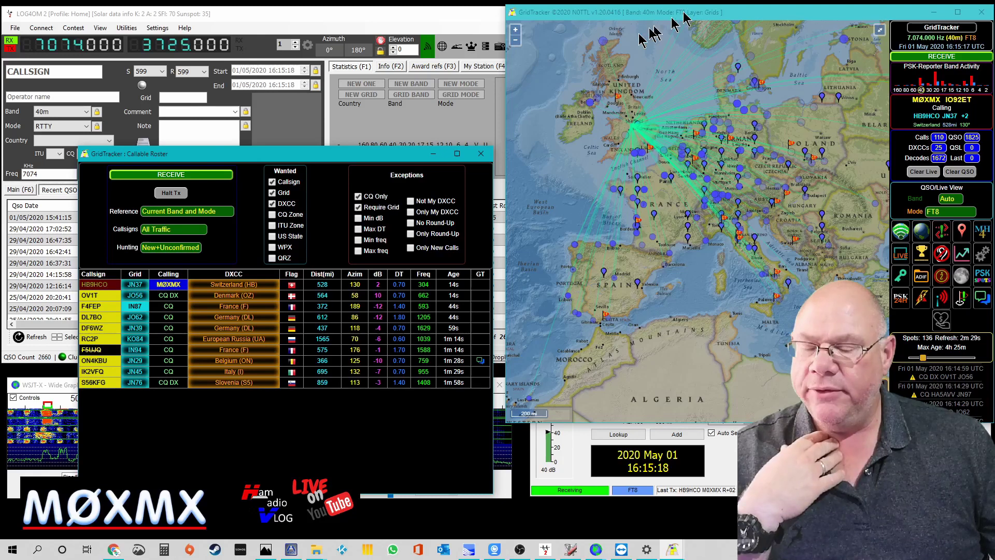
left_click_drag(348, 154, 822, 210)
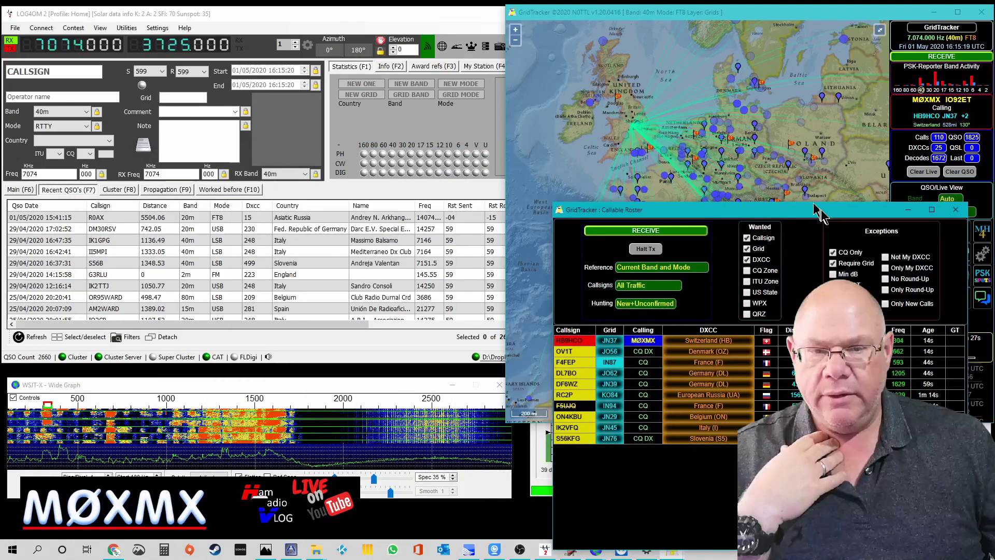
left_click_drag(810, 21, 346, 38)
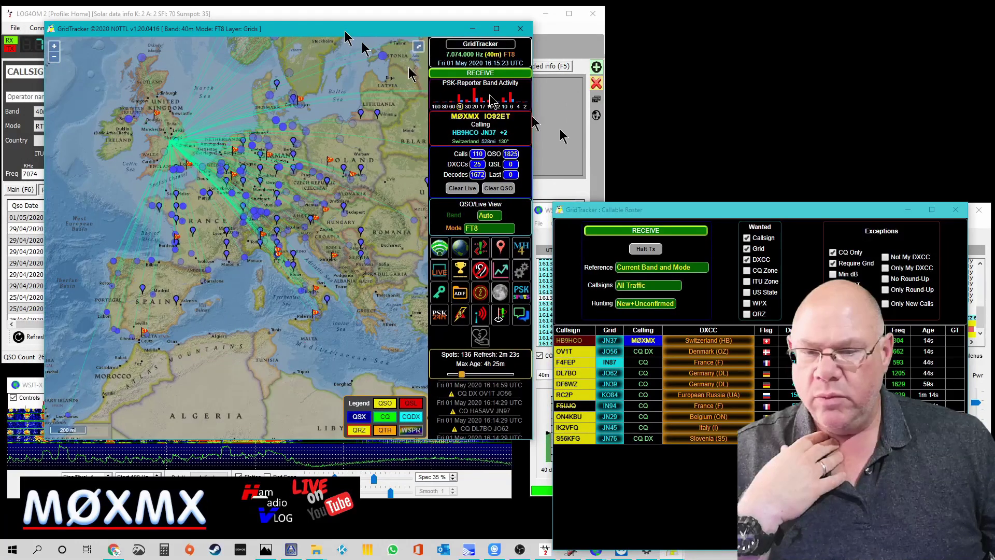
left_click(688, 212)
left_click_drag(688, 212, 246, 185)
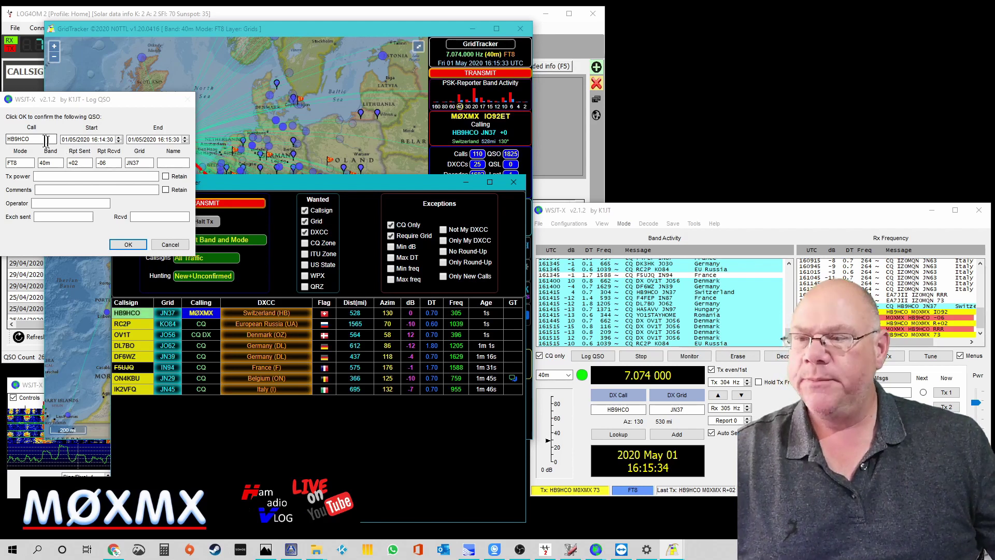
left_click(123, 246)
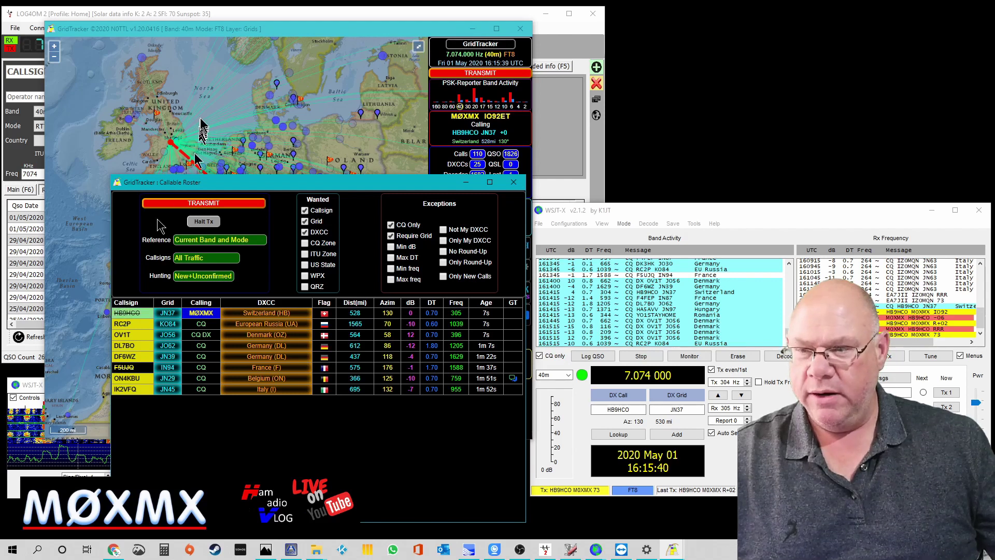
left_click(466, 182)
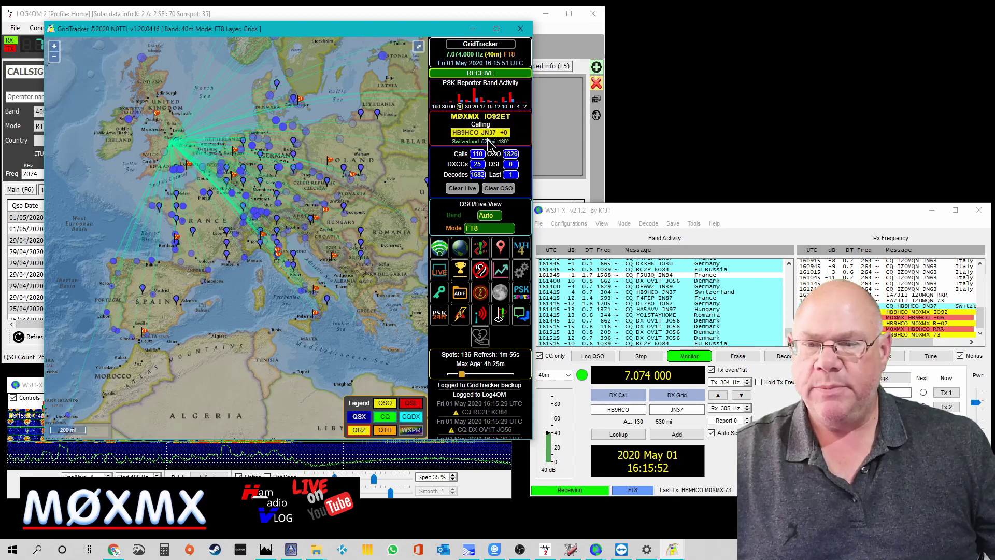
left_click_drag(344, 31, 792, 16)
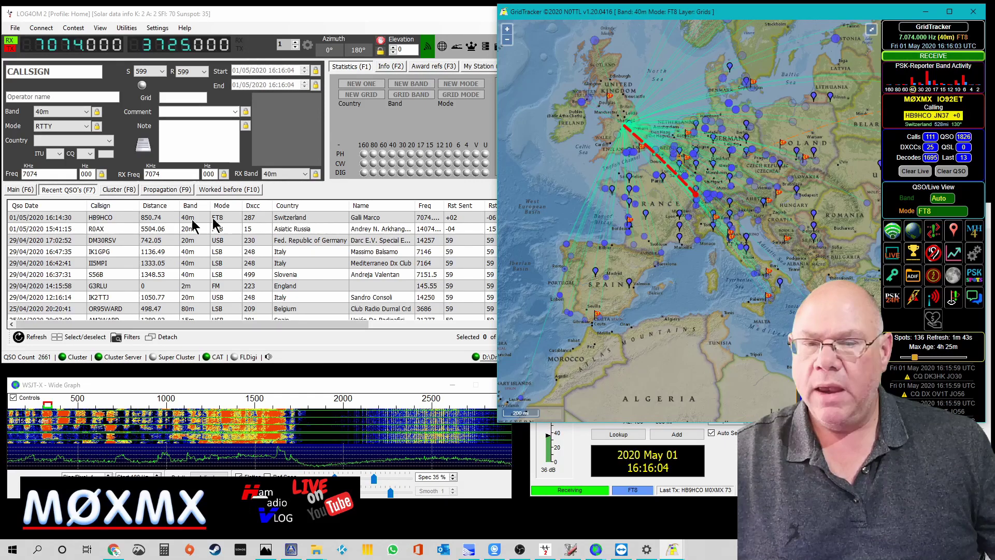
Minimize GridTracker and show WSJT-X Settings with UDP server 127.0.0.1 on port 2237.
left_click(927, 13)
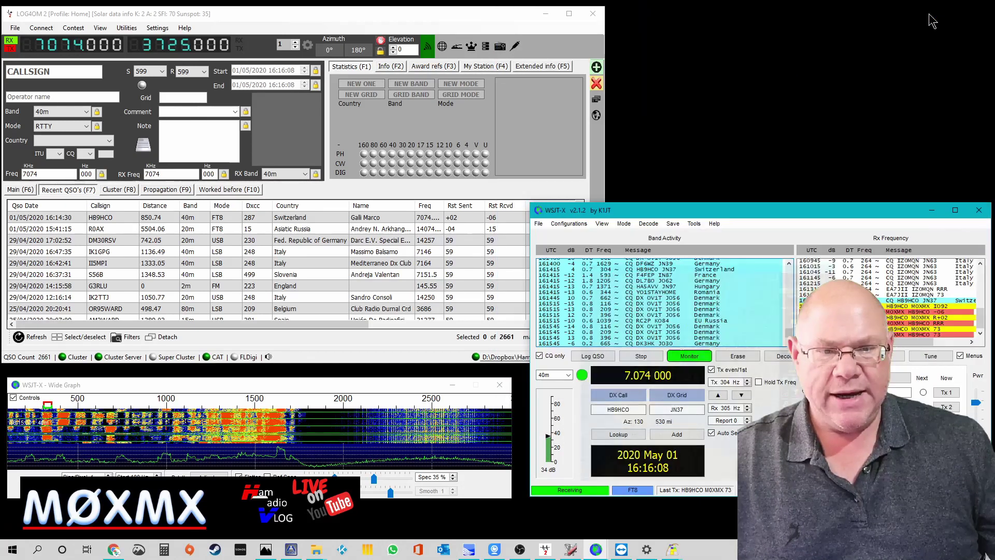
left_click(693, 223)
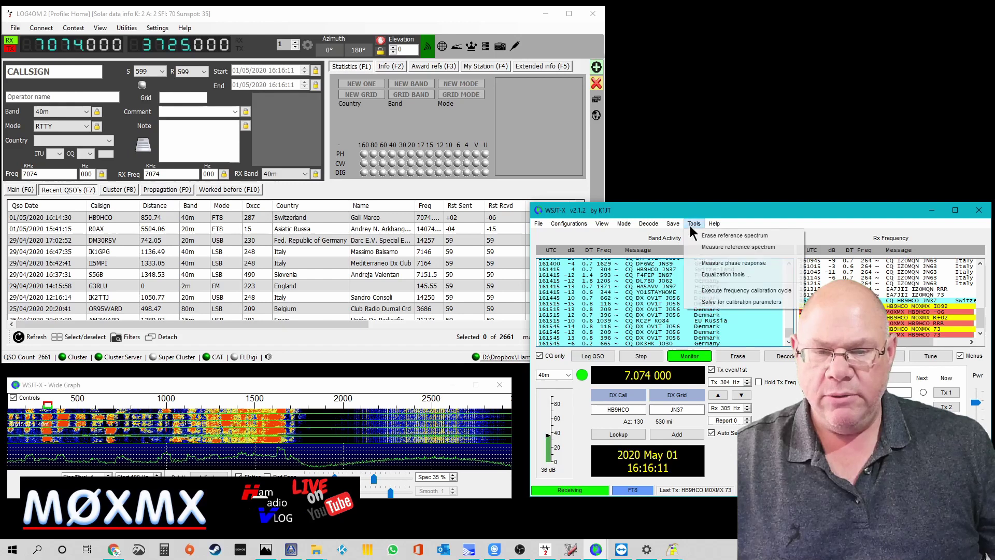
left_click(538, 223)
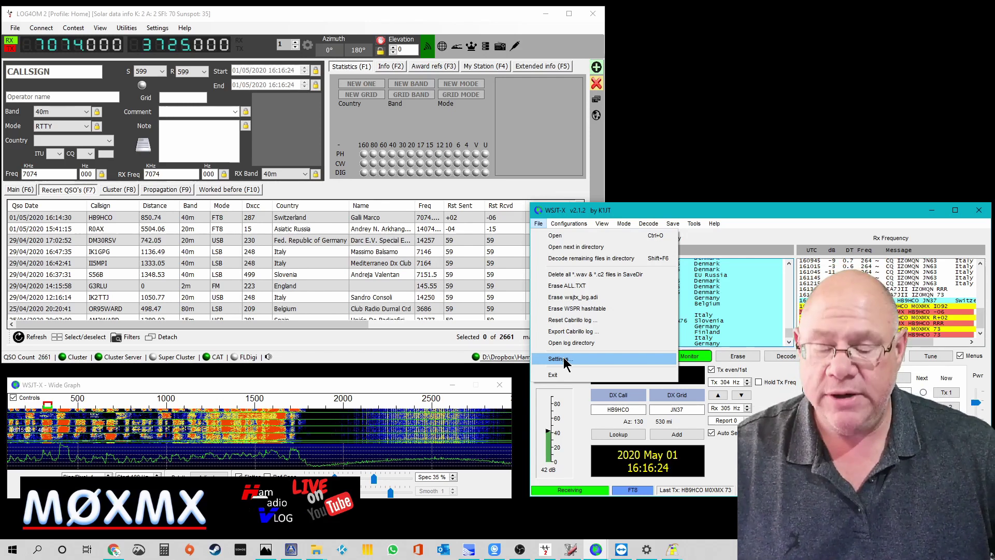
left_click(565, 359)
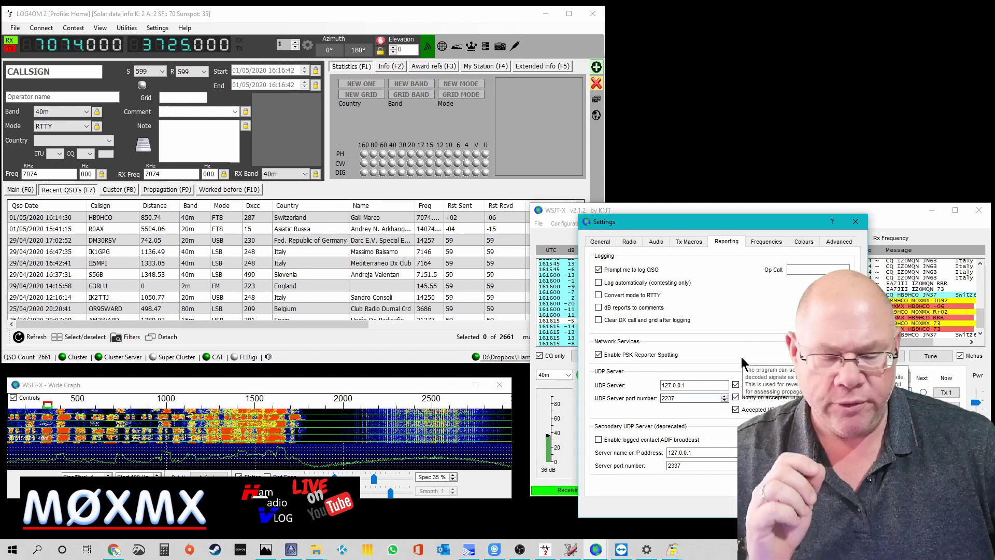
Close the Callable Roster and open GridTracker's settings showing UDP forwarding to 127.0.0.1 port 2337.
left_click(919, 348)
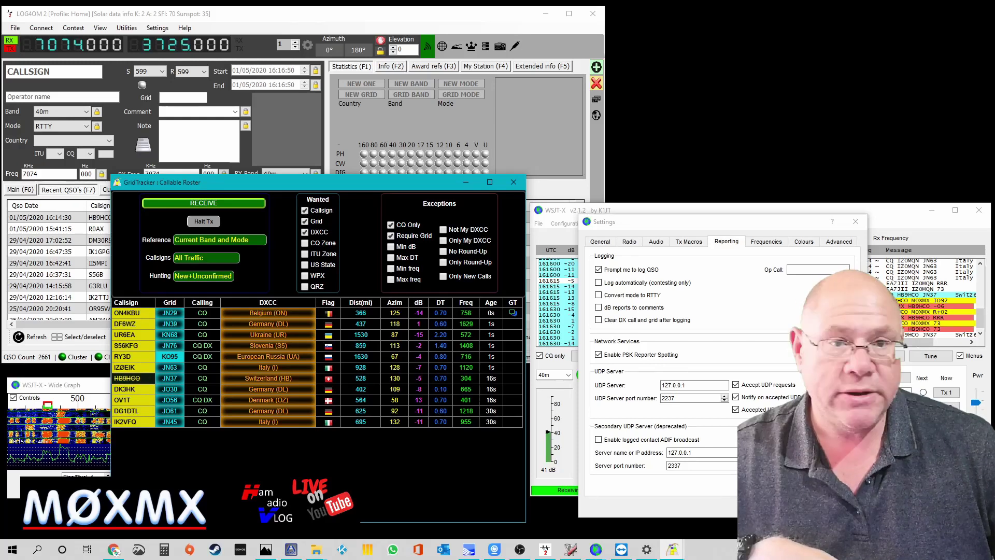
left_click(946, 382)
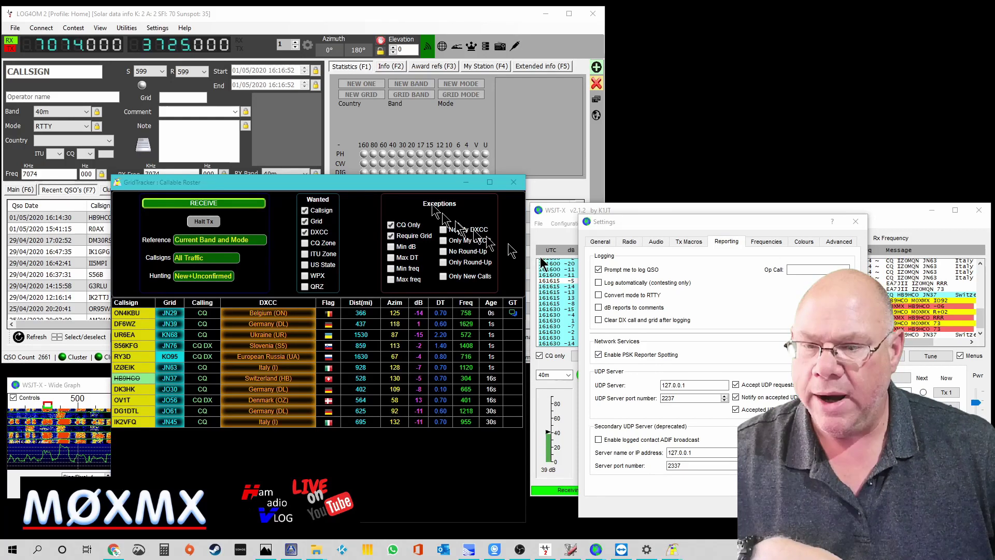
left_click(514, 182)
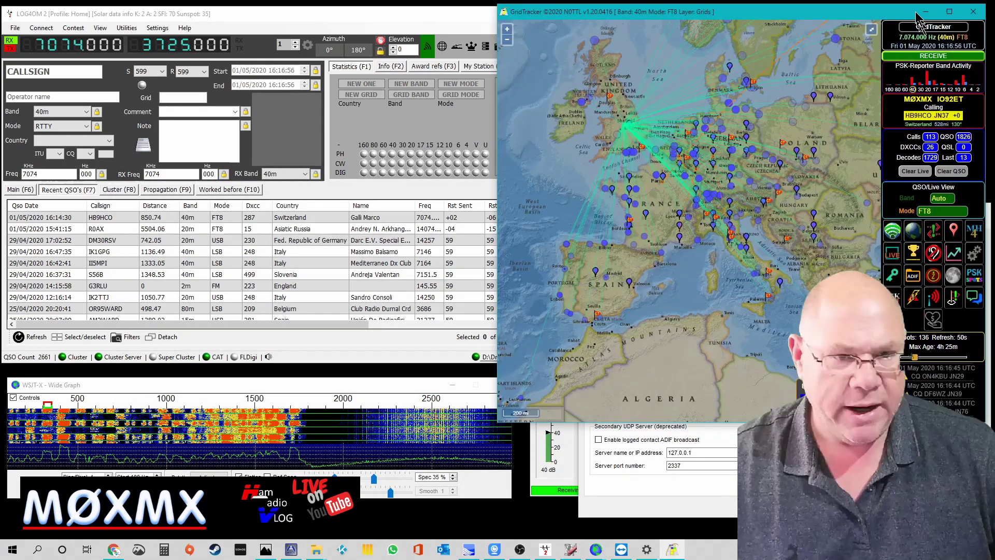
left_click(972, 254)
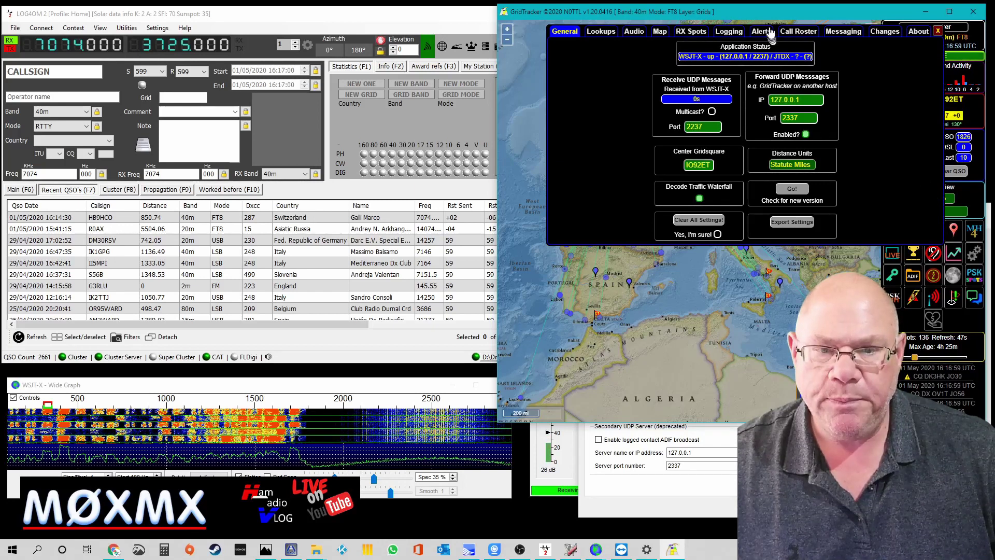
Compare the 127.0.0.1 server addresses, then move GridTracker right and raise the Log4OM logbook.
left_click_drag(766, 14, 347, 48)
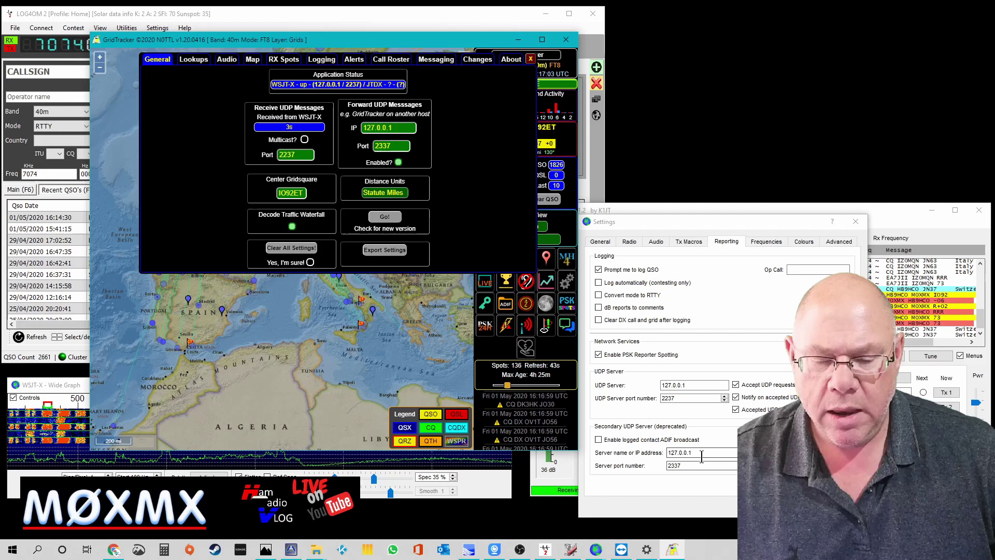
left_click_drag(702, 456, 666, 452)
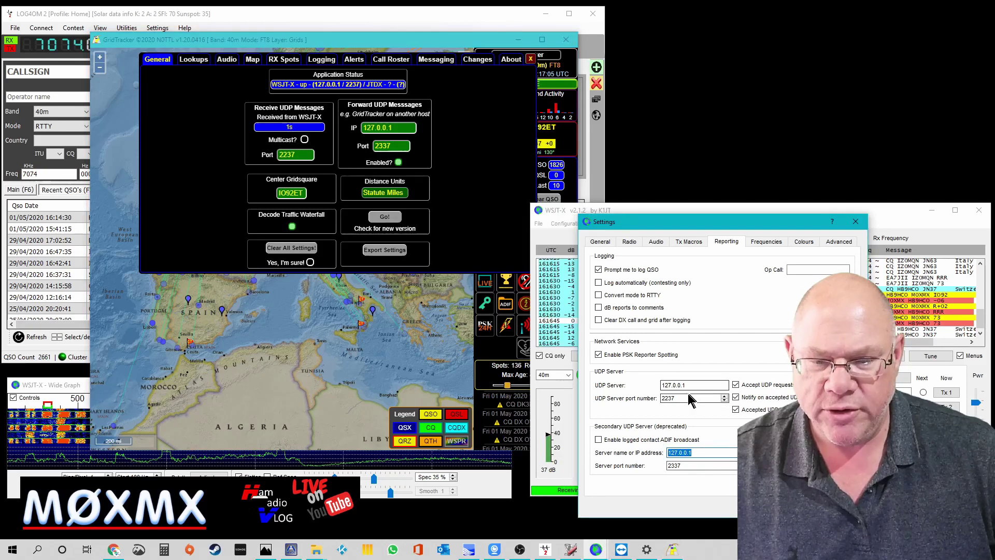
left_click_drag(688, 389, 655, 386)
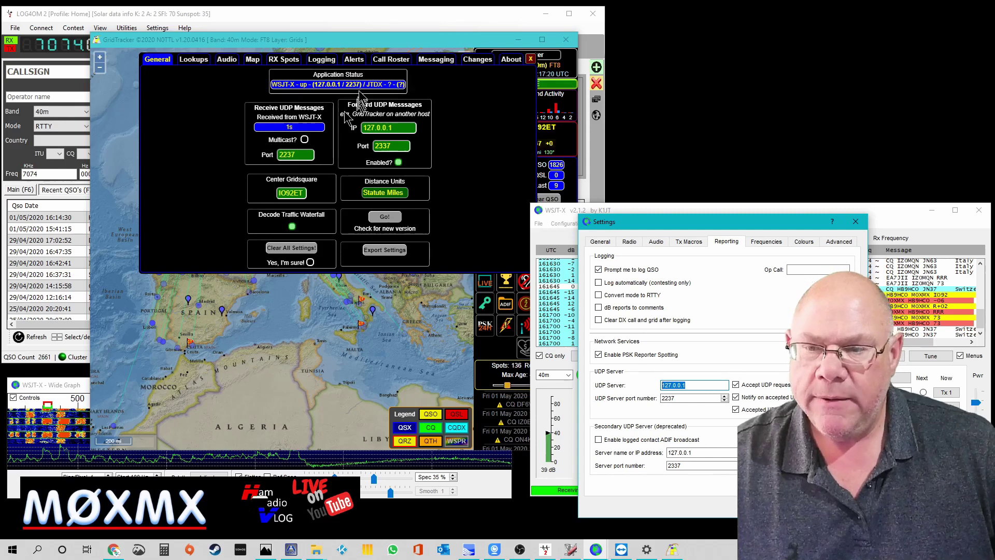
left_click_drag(356, 40, 873, 21)
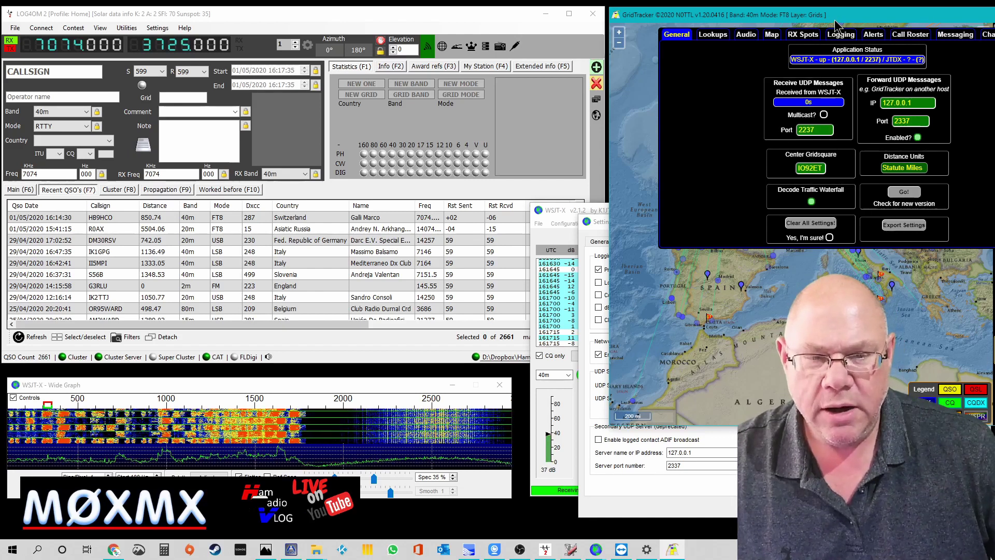
left_click_drag(834, 19, 832, 19)
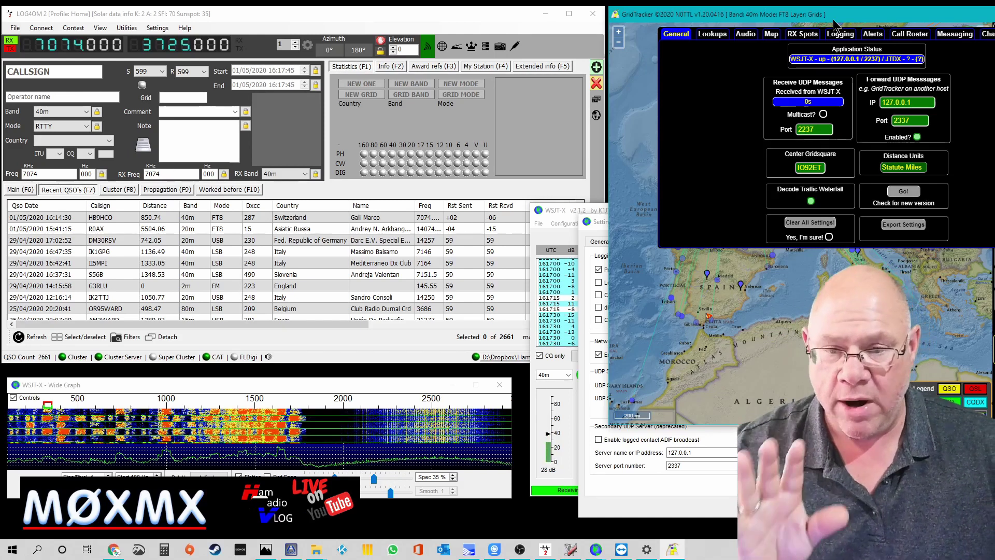
left_click(444, 14)
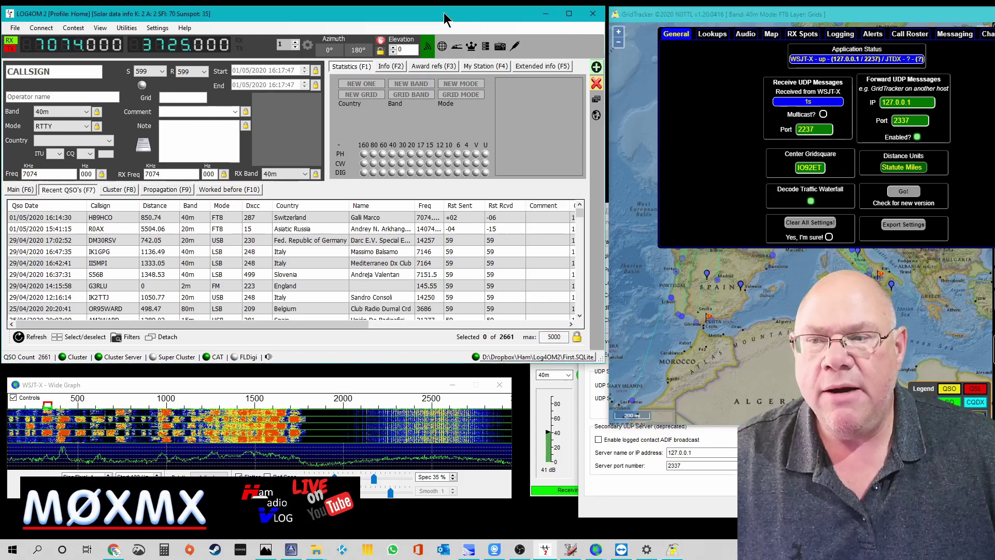
Open Log4OM's Program configuration at Software integration > Connections, moving WSJT-X Settings aside.
left_click(158, 29)
left_click(182, 75)
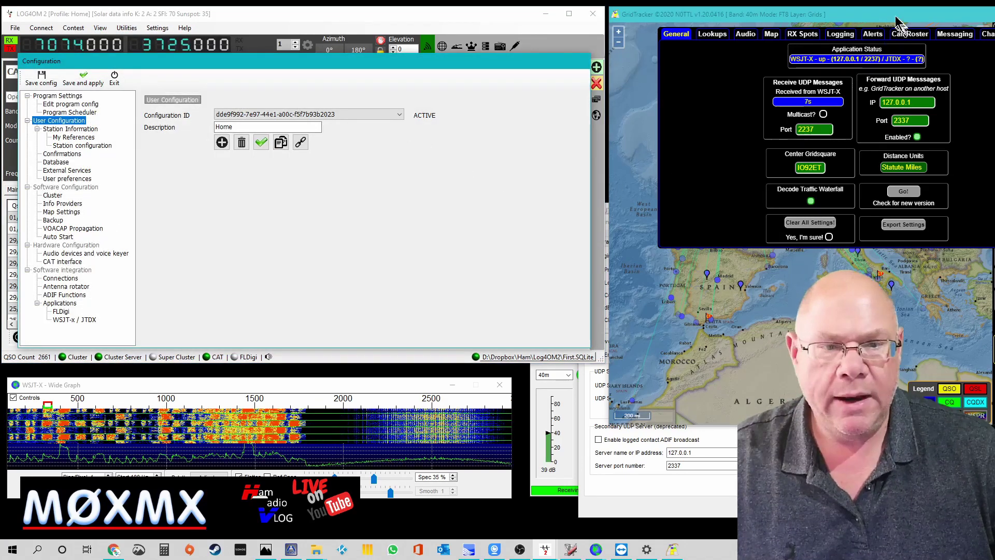
left_click(901, 24)
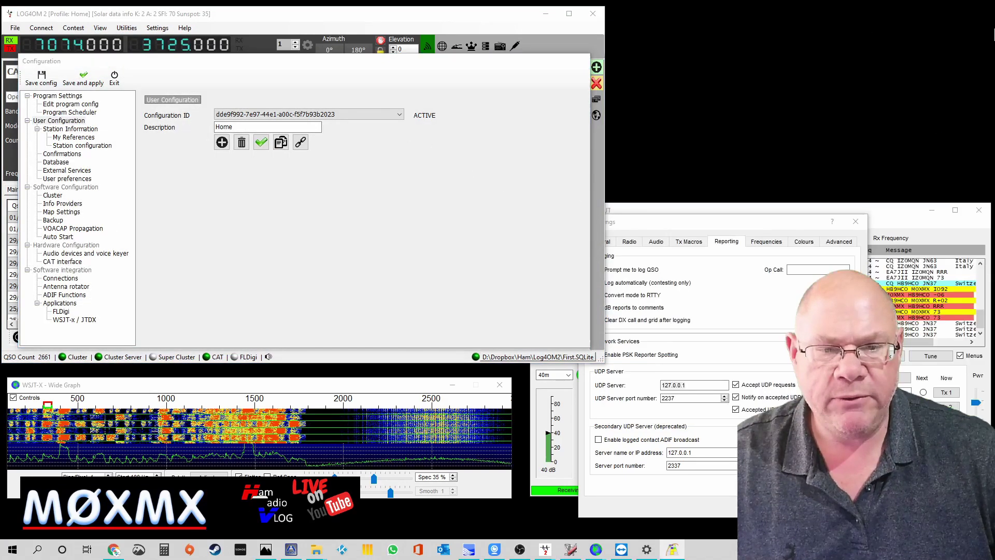
left_click_drag(756, 228, 848, 91)
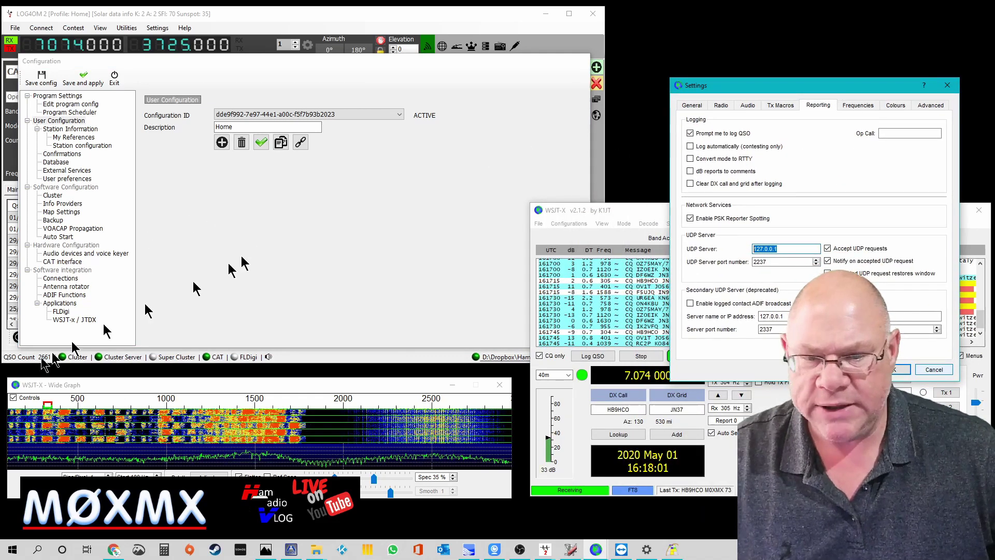
left_click(49, 269)
left_click(57, 278)
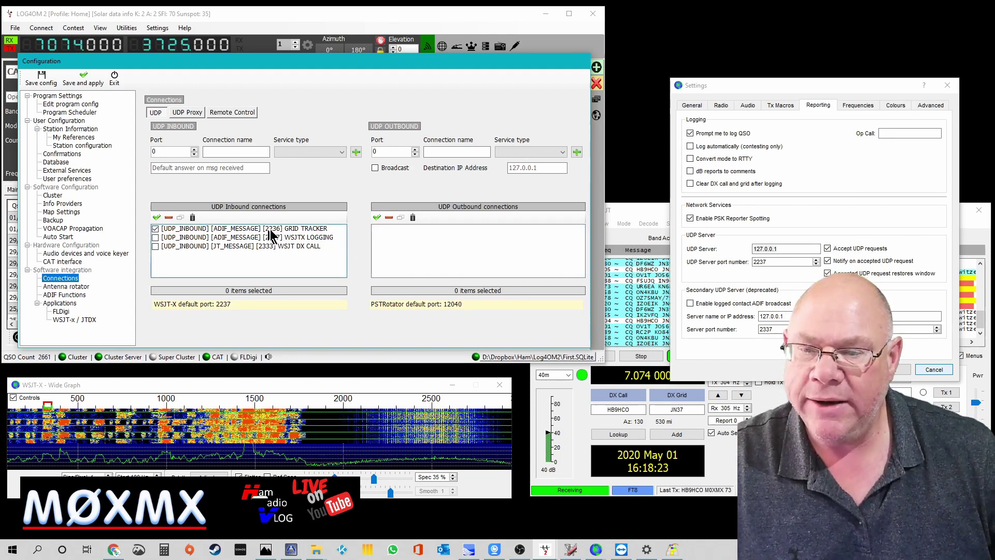
Enter port 2236, name GRID and service type ADIF_MESSAGE, and add it to UDP Inbound.
left_click(168, 151)
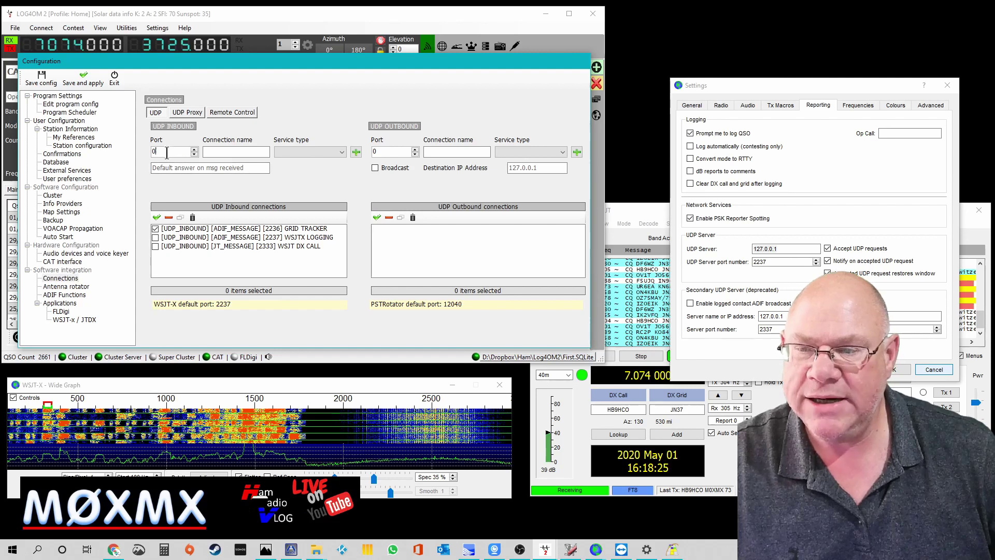
type("2236")
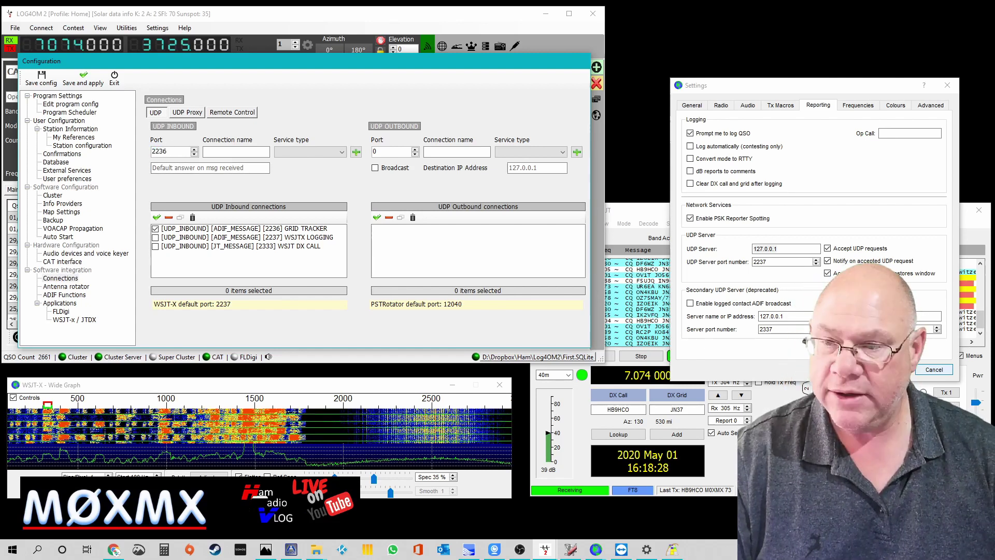
key("Tab")
type("GR")
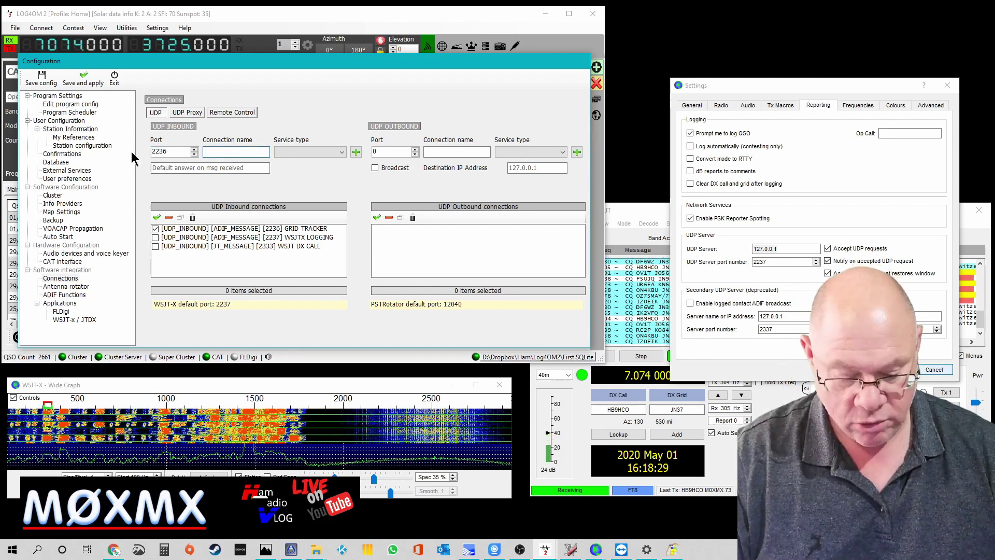
type("ID")
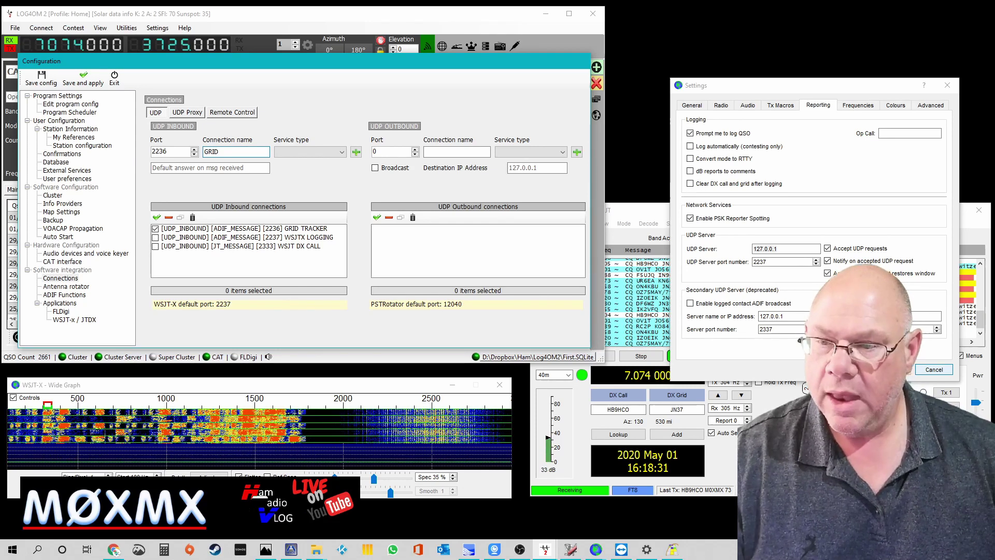
left_click(322, 152)
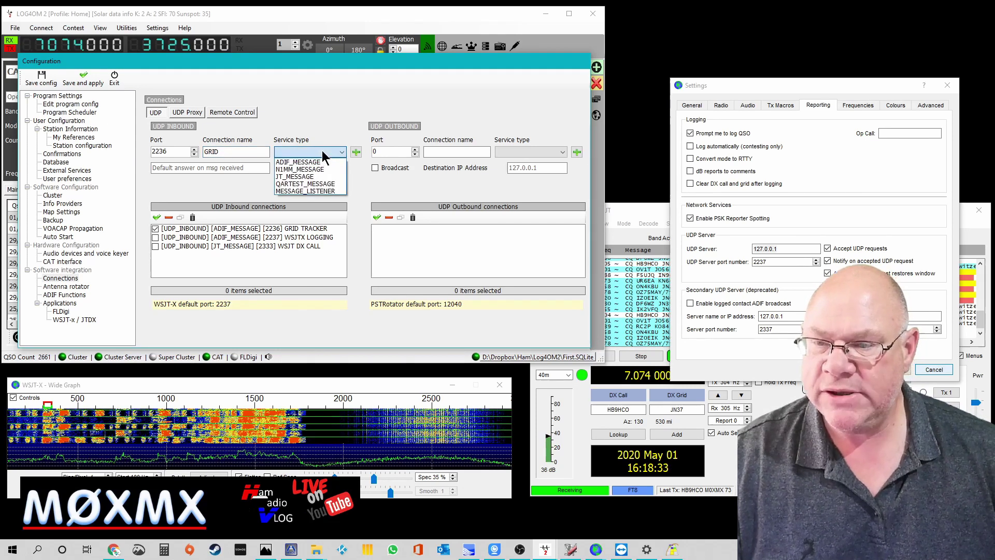
left_click(323, 164)
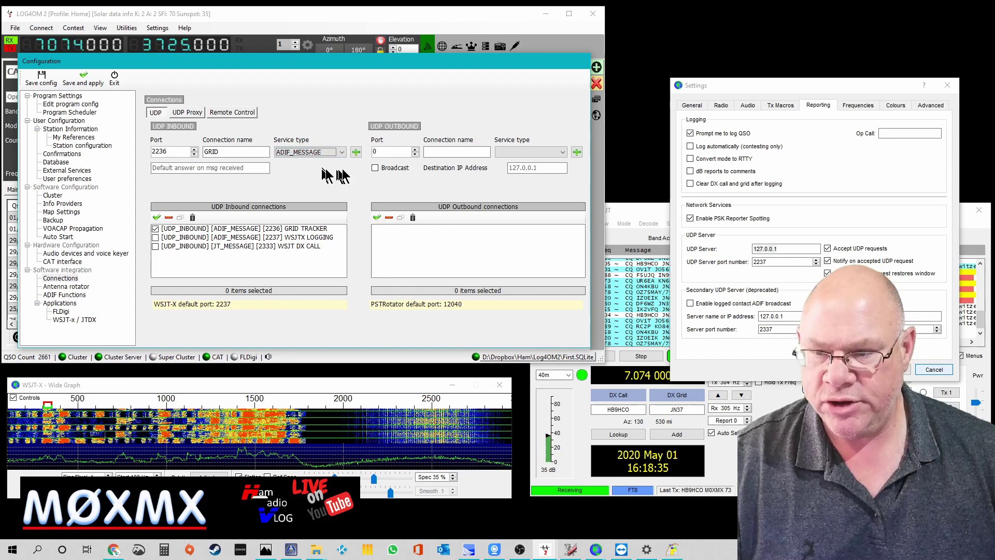
left_click(356, 153)
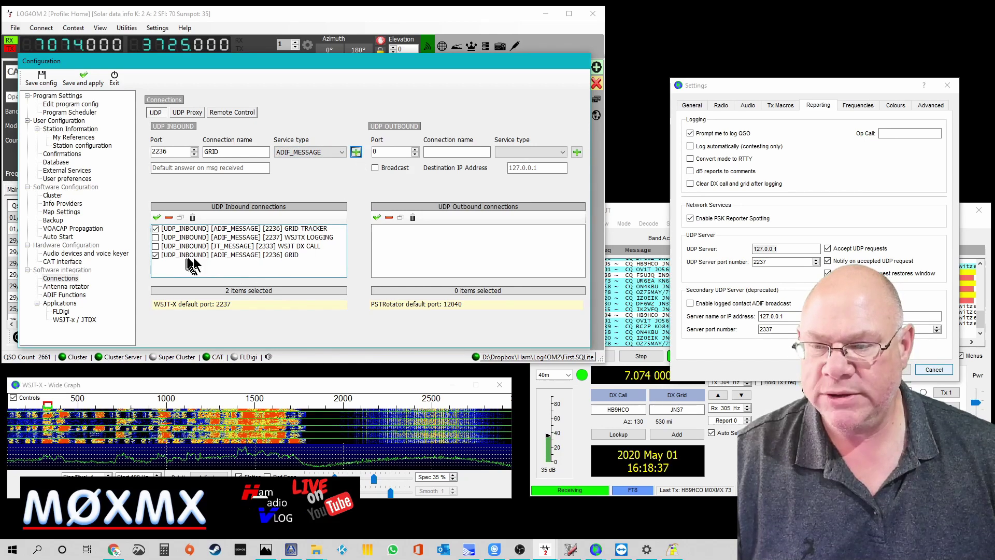
Untick the new GRID connection and compare it with the WSJTX LOGGING connection on port 2237.
left_click(156, 256)
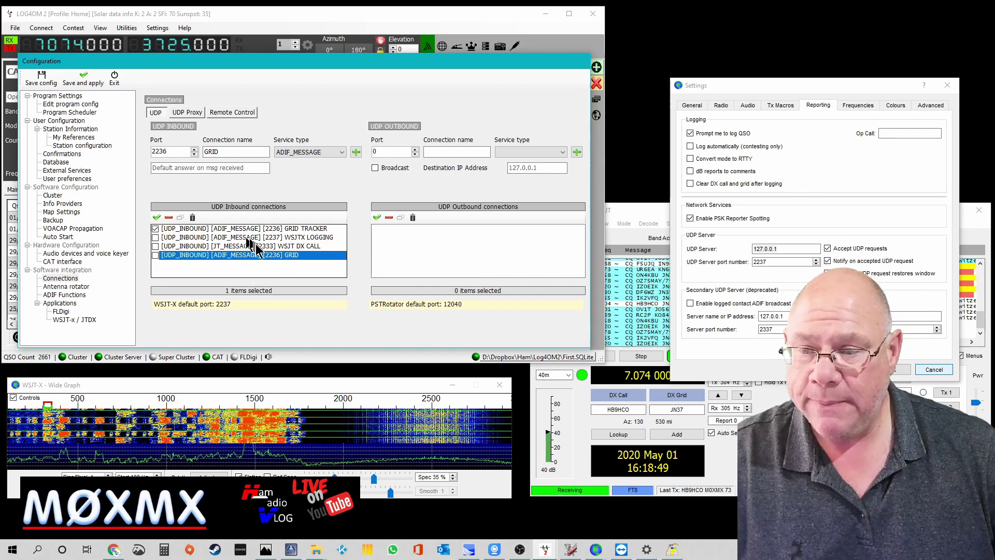
left_click(178, 239)
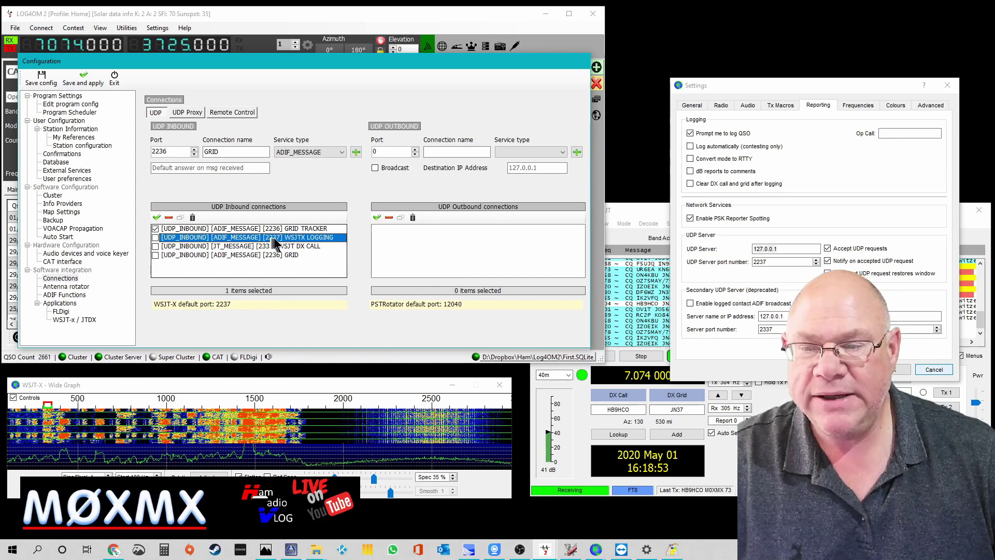